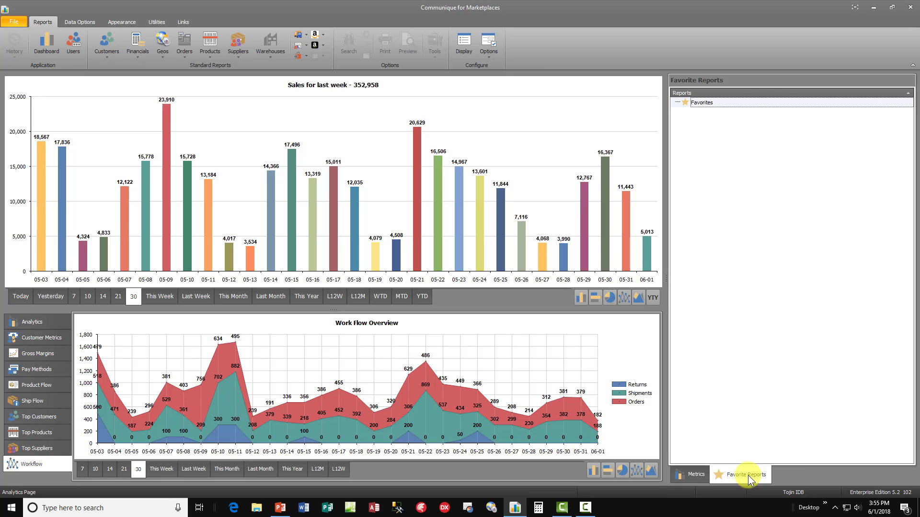
- Rename the Favorites group in the favorite reports list to "End of Month Accounting"
{"action": "left_click", "coordinate": [708, 105]}
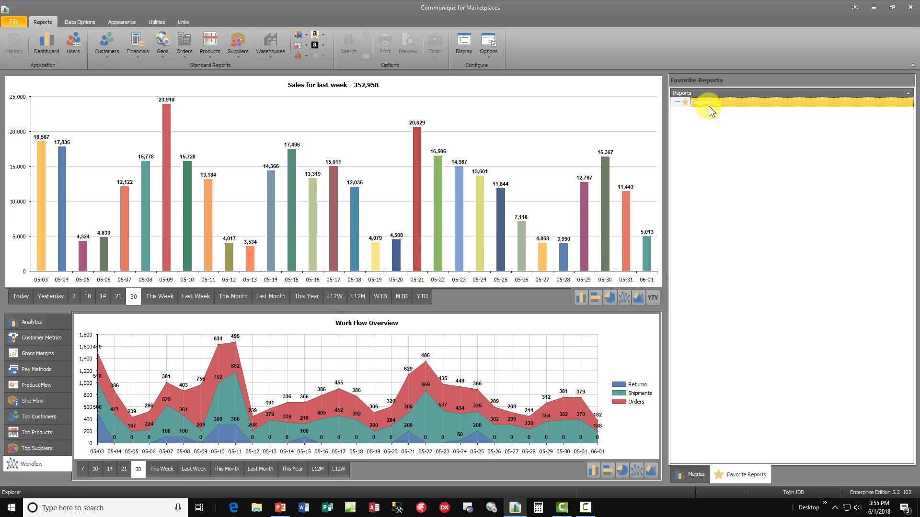
{"action": "right_click", "coordinate": [710, 107]}
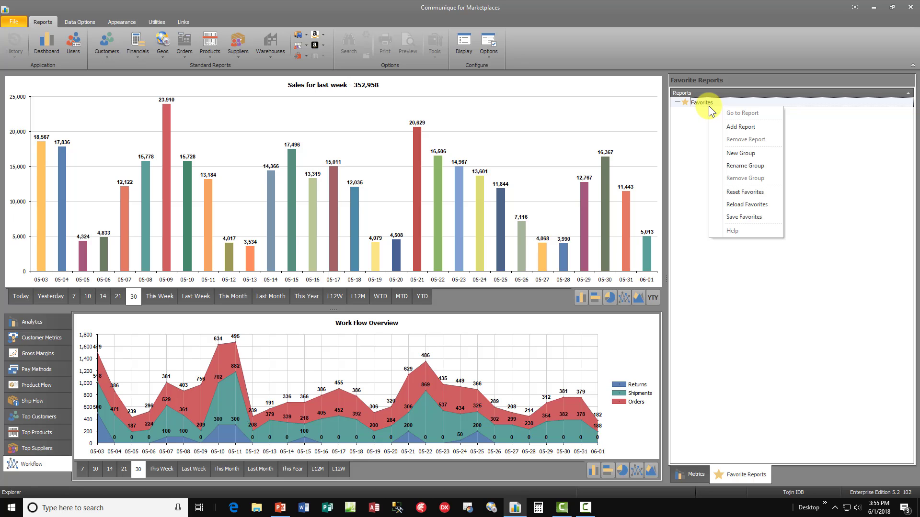
{"action": "left_click", "coordinate": [740, 165]}
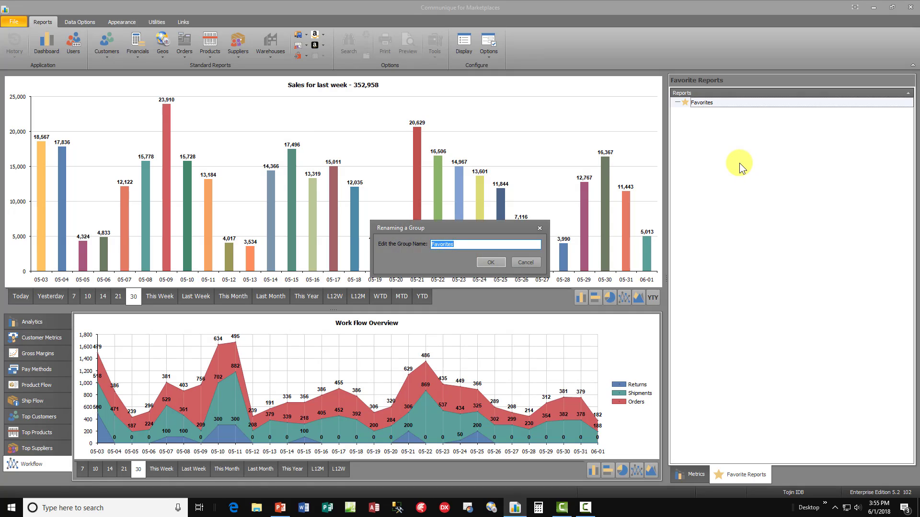
{"action": "type", "text": "End of Month Accounting"}
{"action": "left_click", "coordinate": [491, 262]}
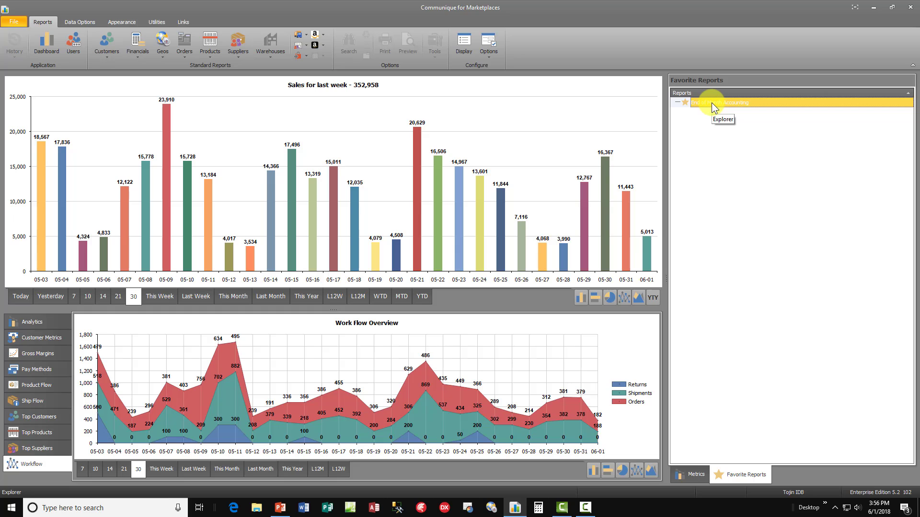
- Create a new favorite reports group named "Sales Analysis"
{"action": "key", "text": "Insert"}
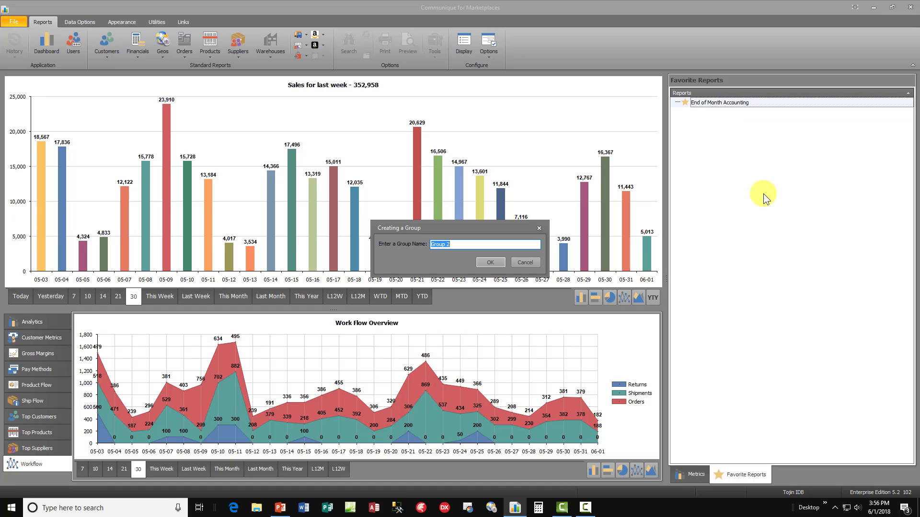
{"action": "type", "text": "Sales Analysis"}
{"action": "left_click", "coordinate": [491, 262]}
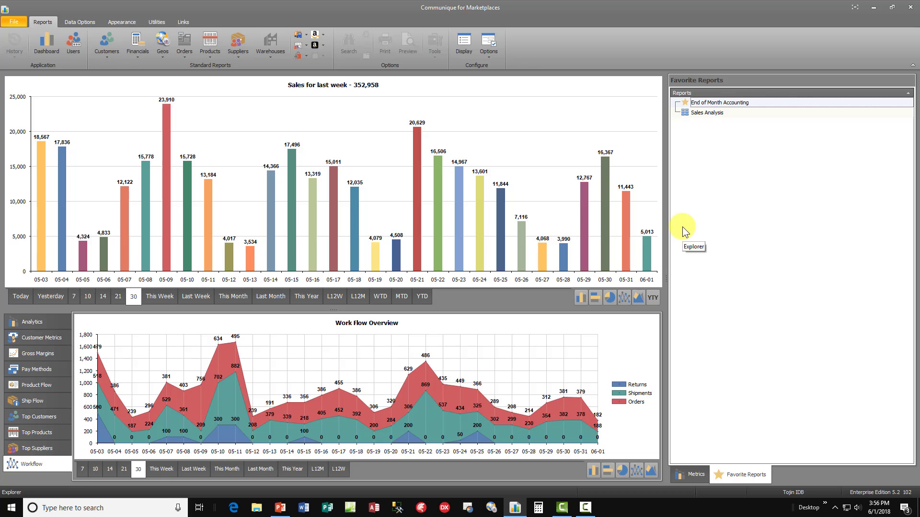
- Create another favorite reports group named "Product Replenishment"
{"action": "right_click", "coordinate": [696, 140]}
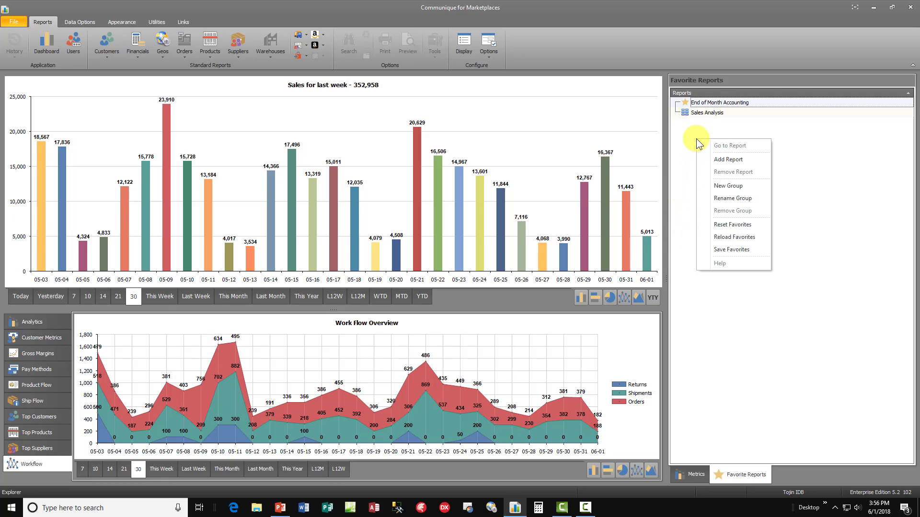
{"action": "left_click", "coordinate": [721, 185]}
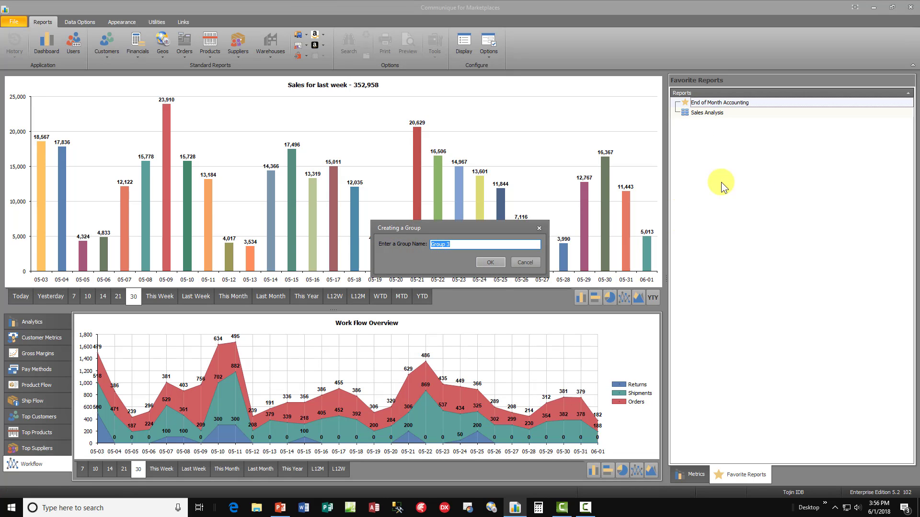
{"action": "type", "text": "Product Replens"}
{"action": "key", "text": "BackSpace"}
{"action": "key", "text": "BackSpace"}
{"action": "key", "text": "BackSpace"}
{"action": "type", "text": "ishment"}
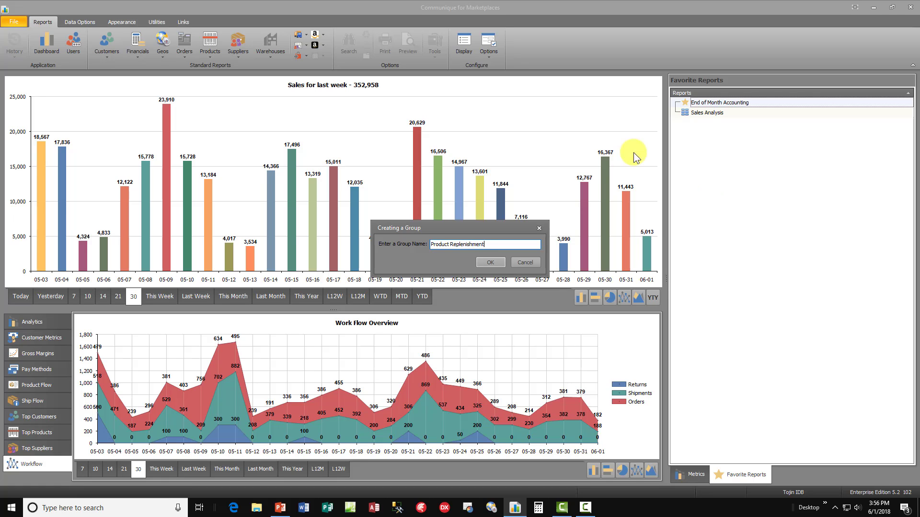
{"action": "left_click", "coordinate": [488, 262]}
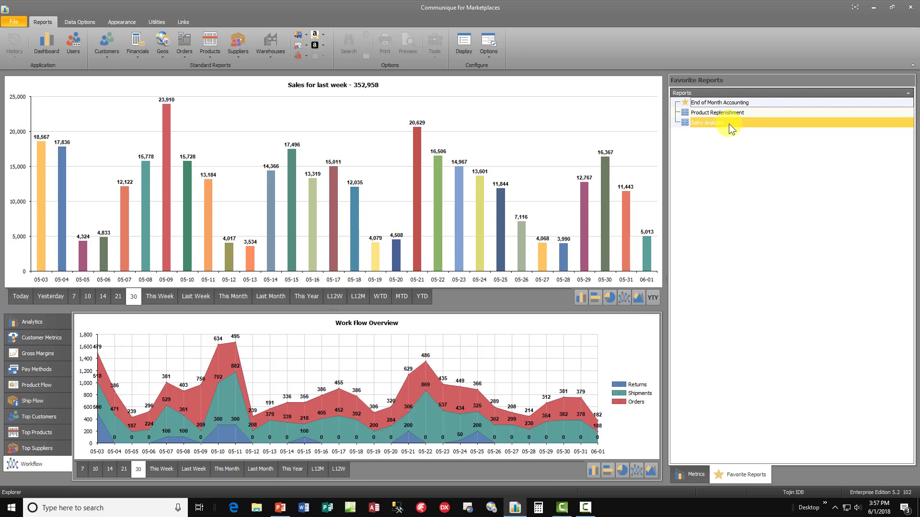
- Add the financial report Accounting Summary by Order to the End of Month Accounting group
{"action": "left_click", "coordinate": [727, 103]}
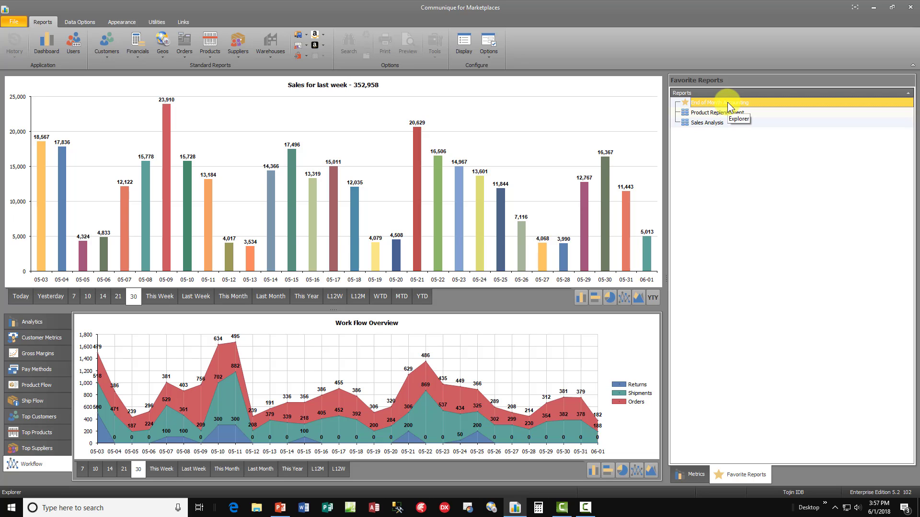
{"action": "right_click", "coordinate": [728, 104]}
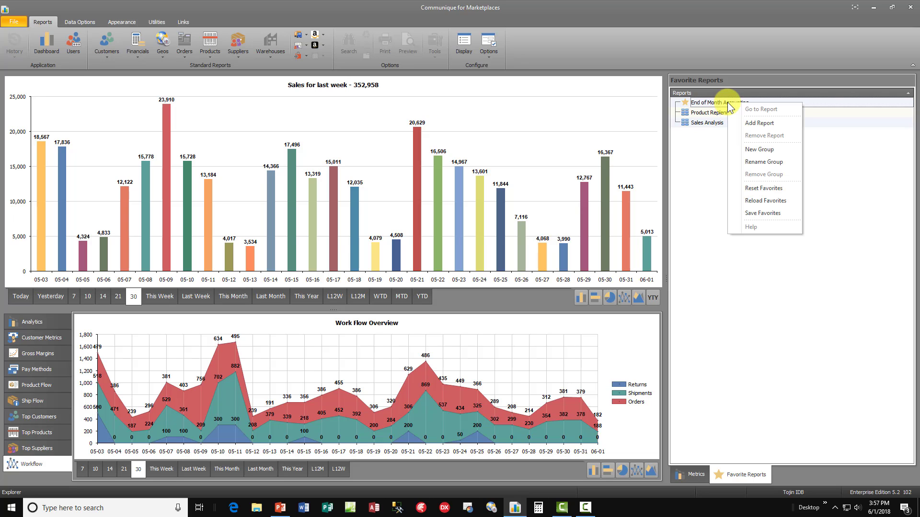
{"action": "left_click", "coordinate": [750, 123]}
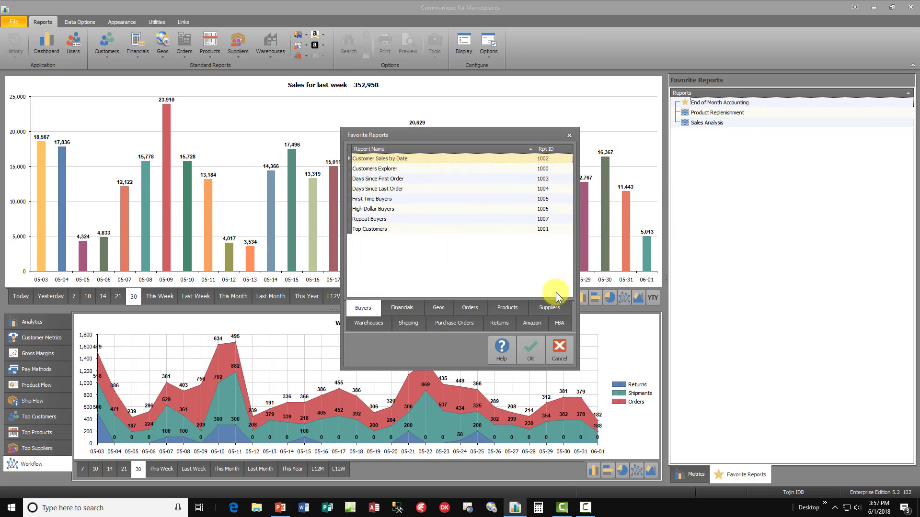
{"action": "left_click", "coordinate": [408, 311]}
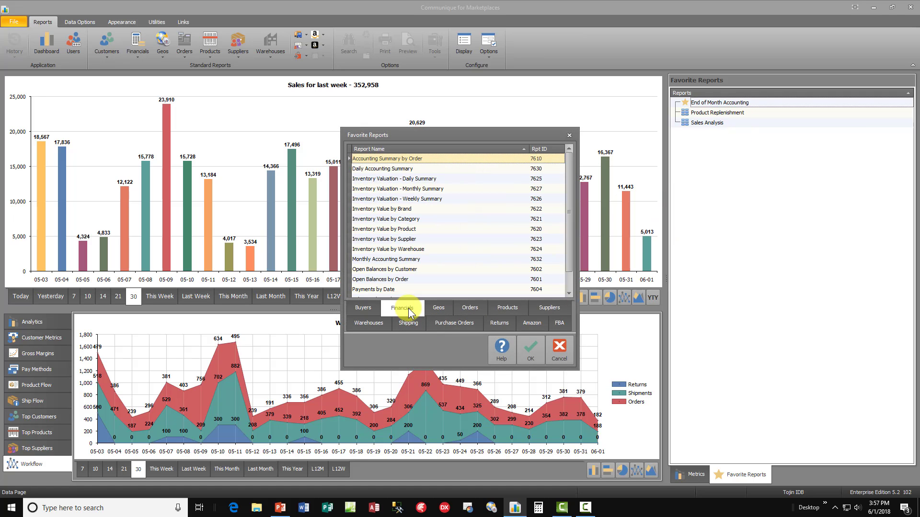
{"action": "double_click", "coordinate": [417, 158]}
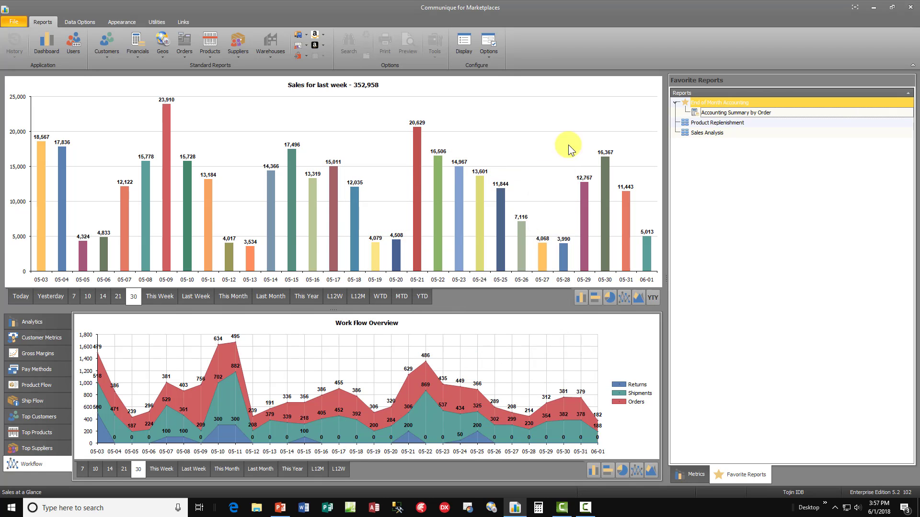
- Add the financial reports Inventory Valuation - Daily Summary and Sales Tax by Order to the End of Month Accounting group
{"action": "right_click", "coordinate": [709, 105]}
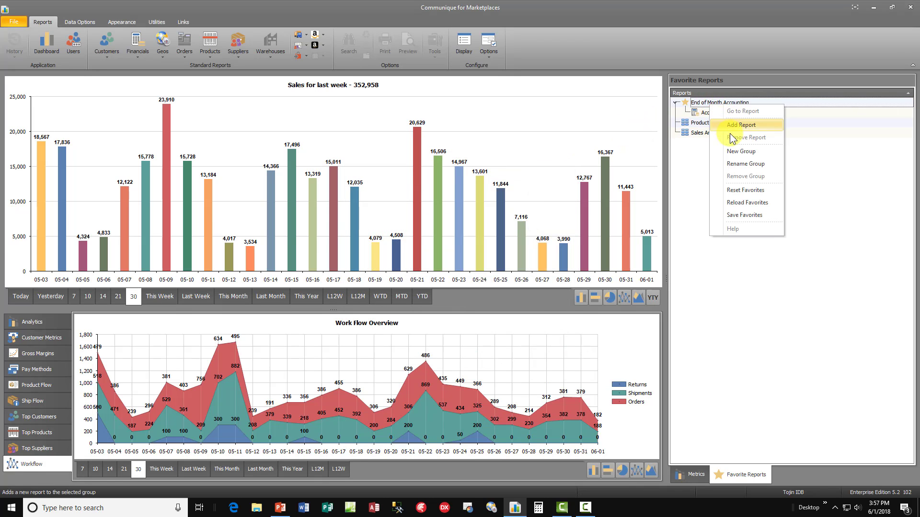
{"action": "left_click", "coordinate": [740, 125]}
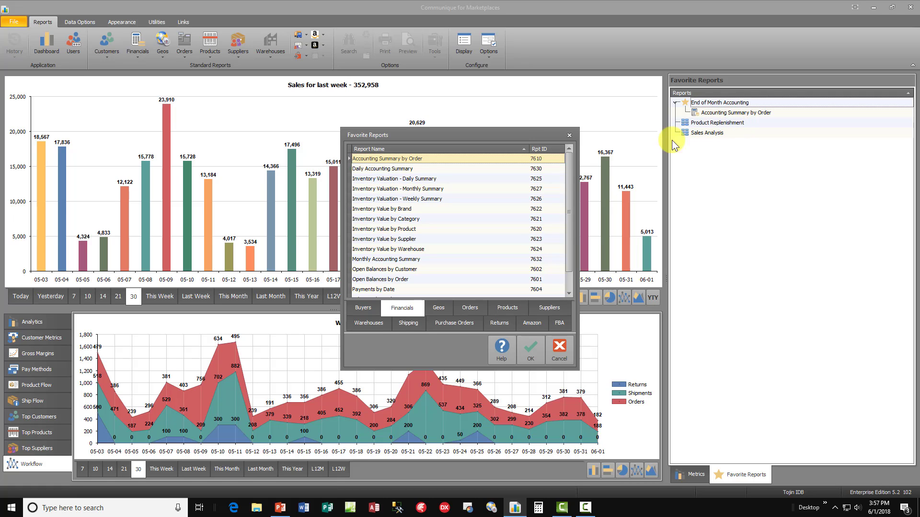
{"action": "double_click", "coordinate": [421, 179]}
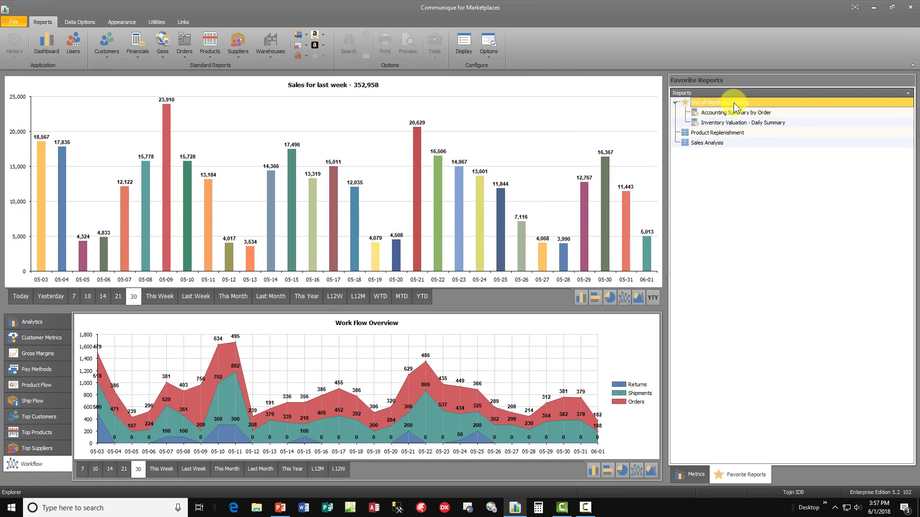
{"action": "right_click", "coordinate": [734, 103]}
{"action": "left_click", "coordinate": [770, 128]}
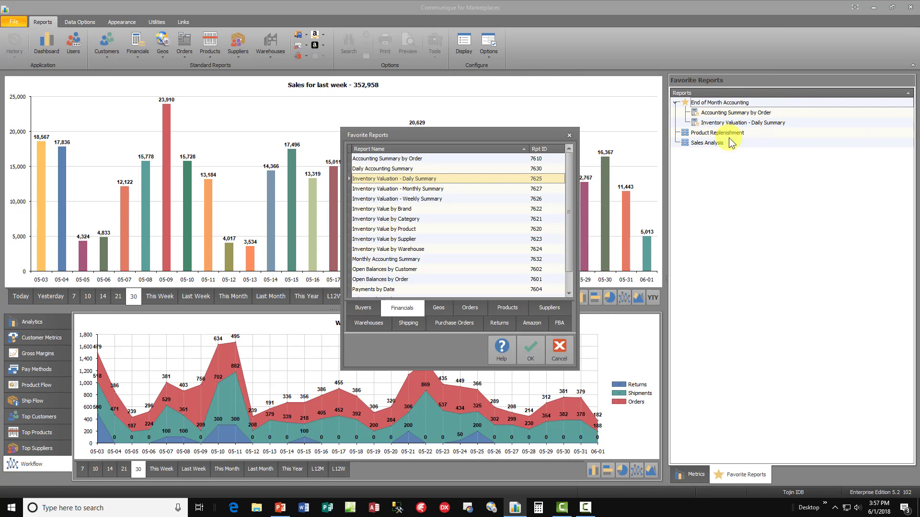
{"action": "left_click_drag", "start_coordinate": [568, 239], "coordinate": [568, 269]}
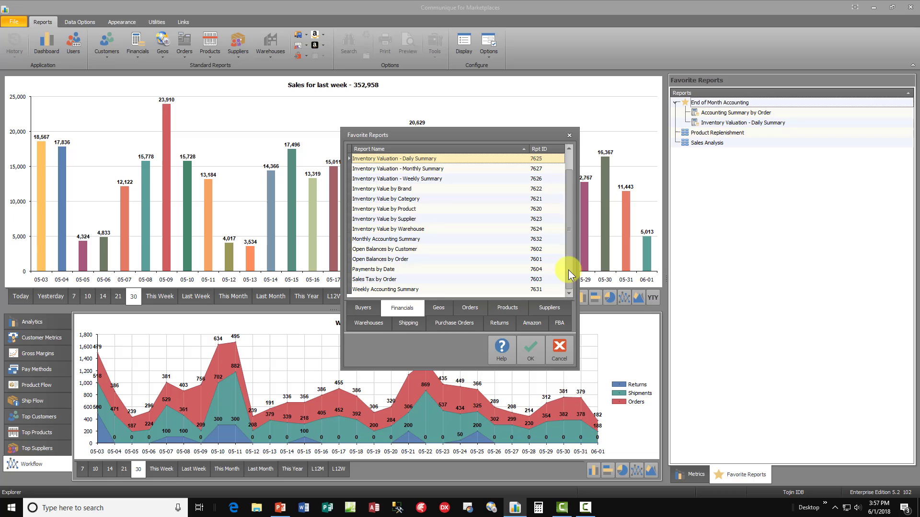
{"action": "double_click", "coordinate": [410, 279]}
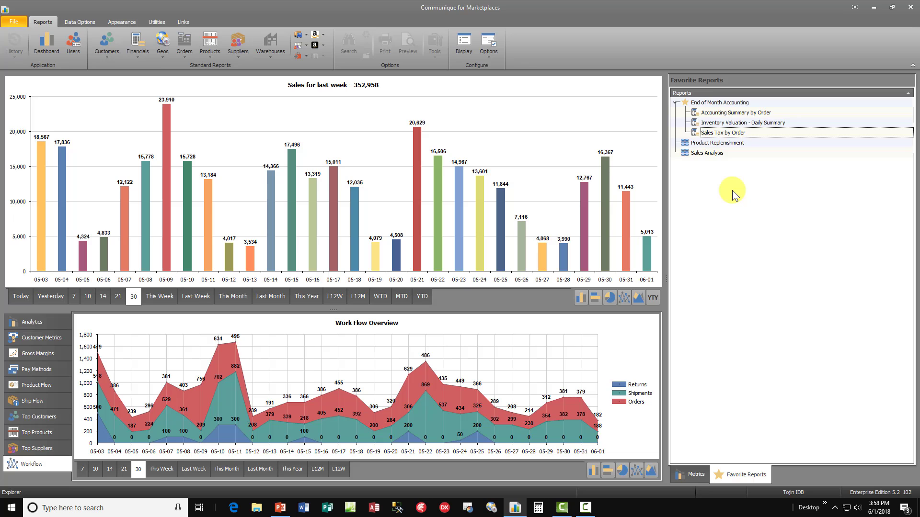
- Add the order reports Best Product Sellers and Product Sales by Date to the Sales Analysis group
{"action": "right_click", "coordinate": [718, 151]}
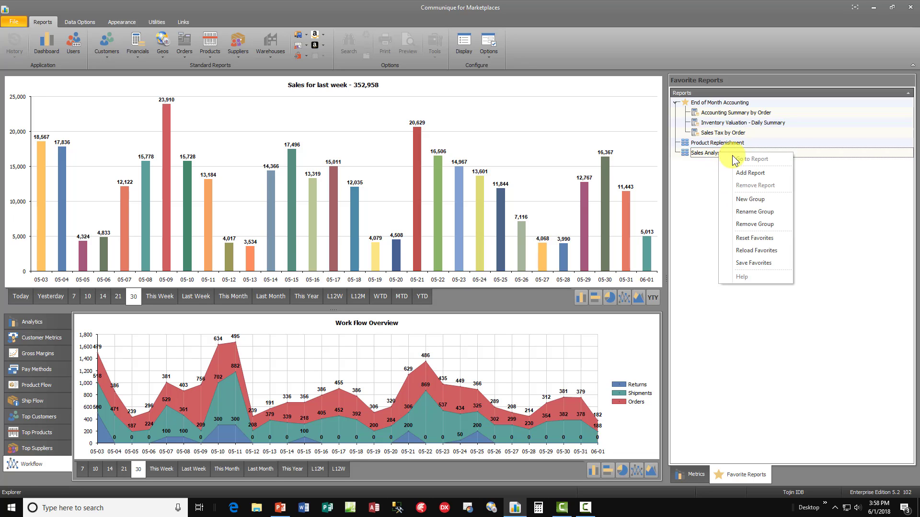
{"action": "left_click", "coordinate": [753, 171]}
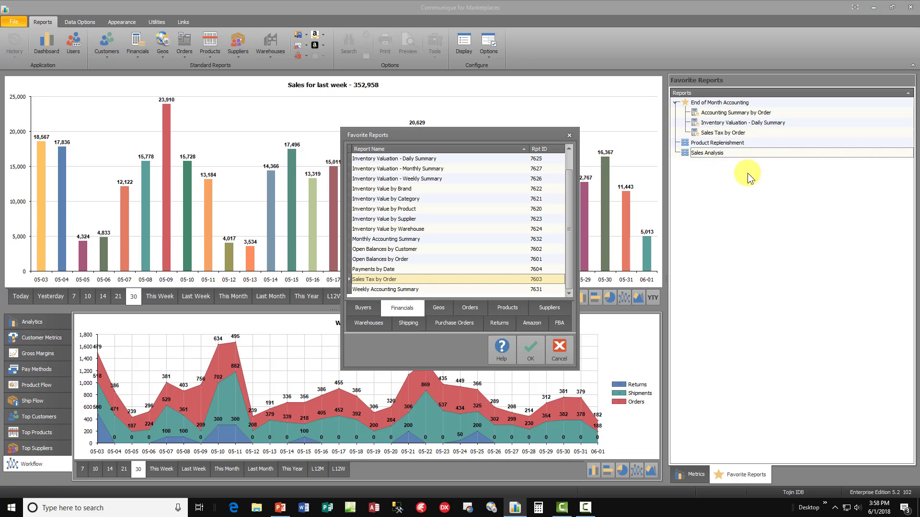
{"action": "left_click", "coordinate": [473, 307]}
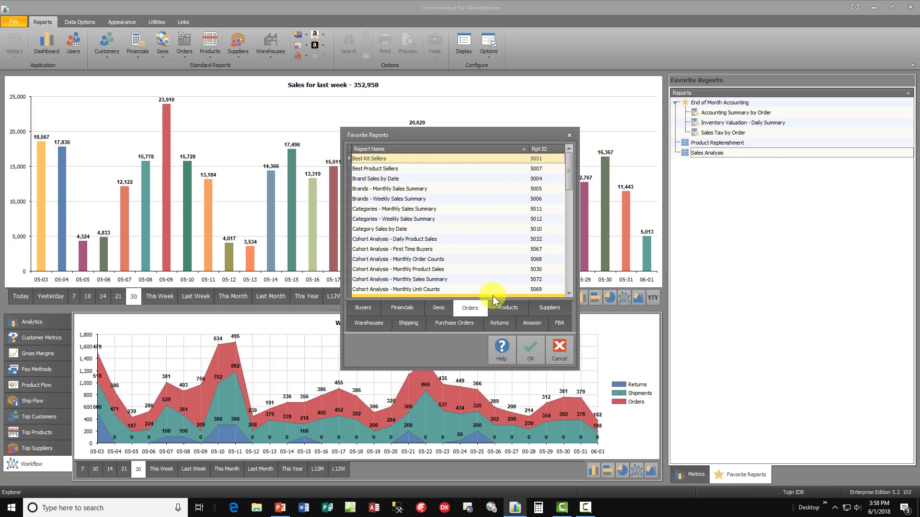
{"action": "double_click", "coordinate": [402, 168]}
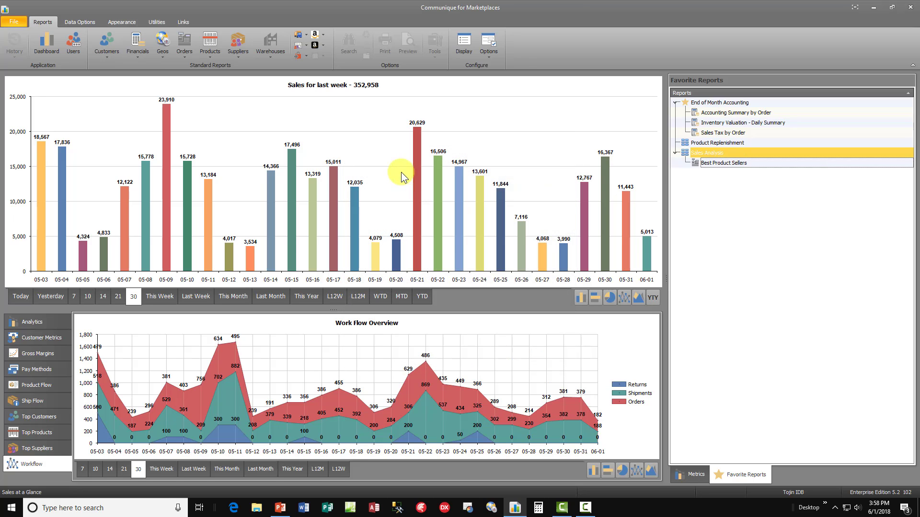
{"action": "right_click", "coordinate": [715, 152]}
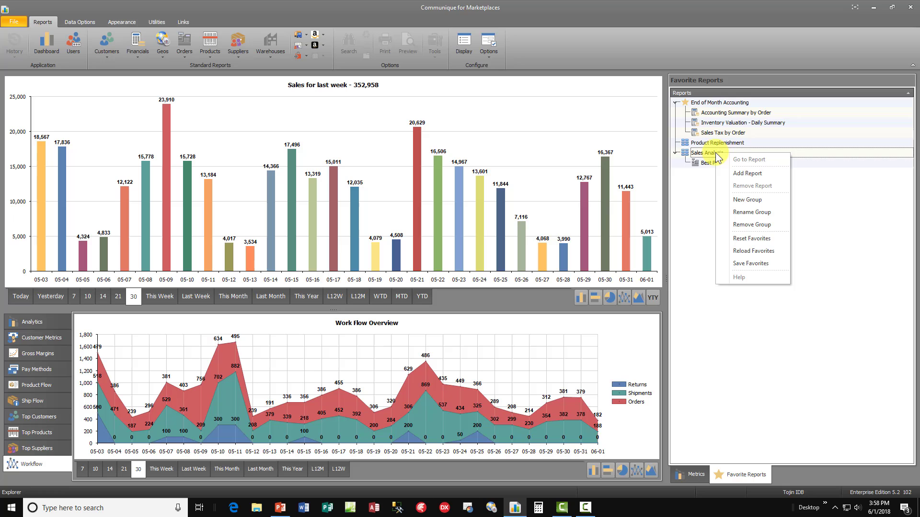
{"action": "left_click", "coordinate": [744, 171]}
{"action": "left_click_drag", "start_coordinate": [568, 182], "coordinate": [559, 242]}
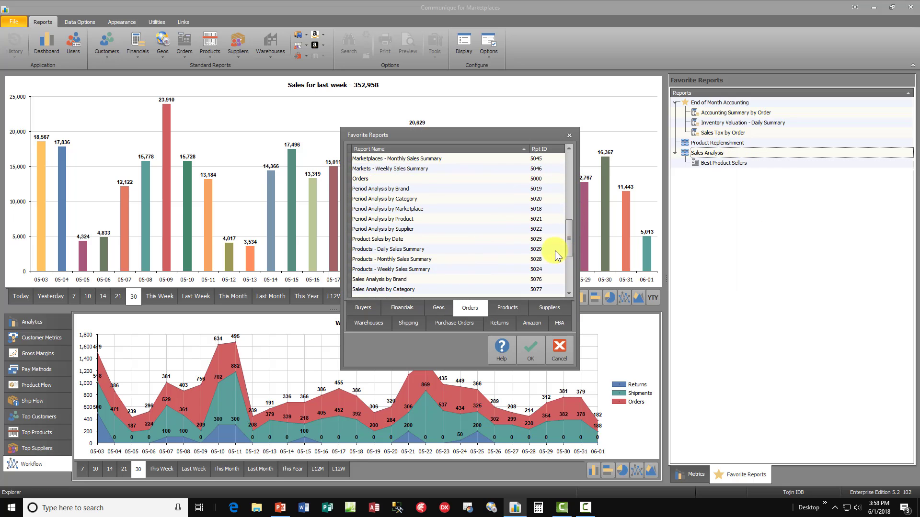
{"action": "left_click", "coordinate": [409, 258]}
{"action": "double_click", "coordinate": [403, 240]}
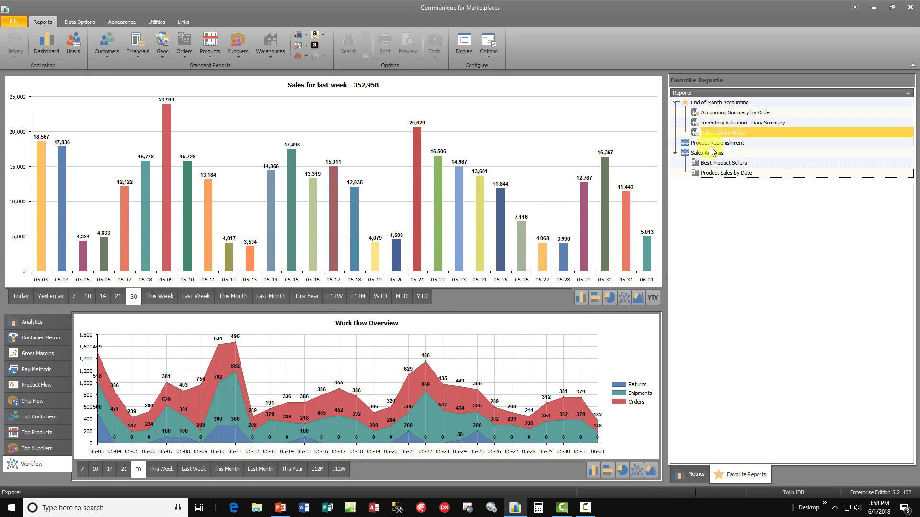
- Add the supplier report Supplier Sales by Date to the Sales Analysis group
{"action": "right_click", "coordinate": [712, 153]}
{"action": "left_click", "coordinate": [741, 175]}
{"action": "left_click", "coordinate": [550, 308]}
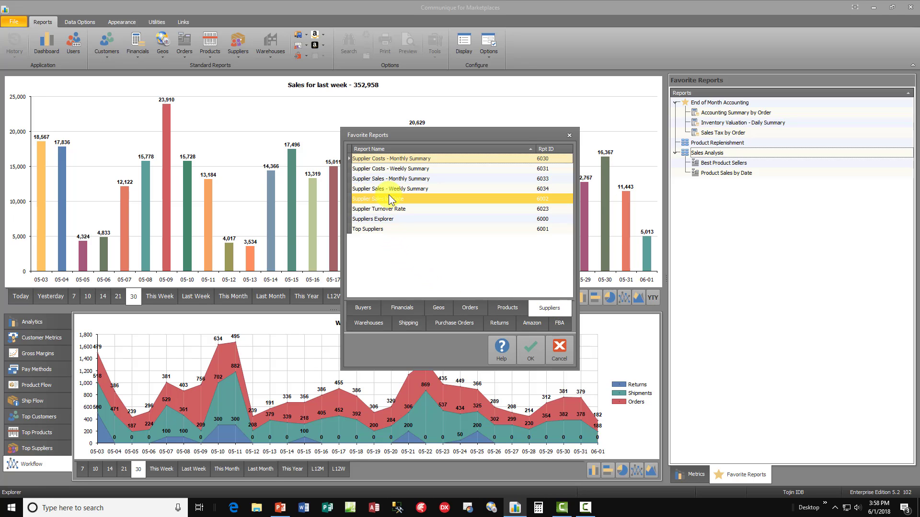
{"action": "double_click", "coordinate": [401, 198]}
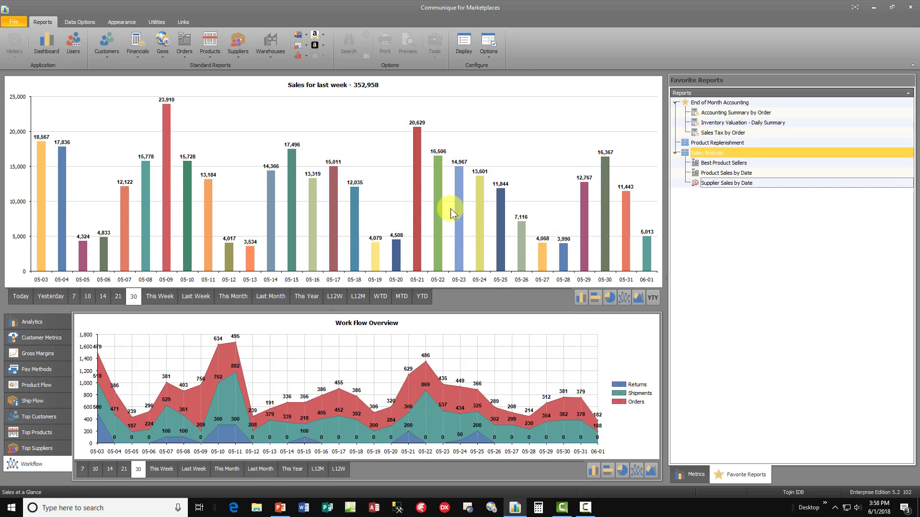
- Add the product report Product Ranking to the Product Replenishment group
{"action": "left_click", "coordinate": [716, 148]}
{"action": "right_click", "coordinate": [717, 149]}
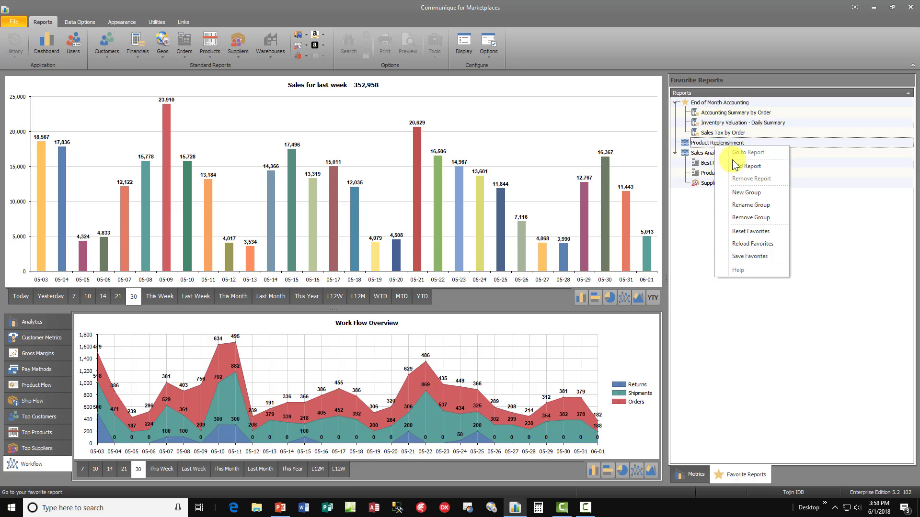
{"action": "left_click", "coordinate": [738, 165]}
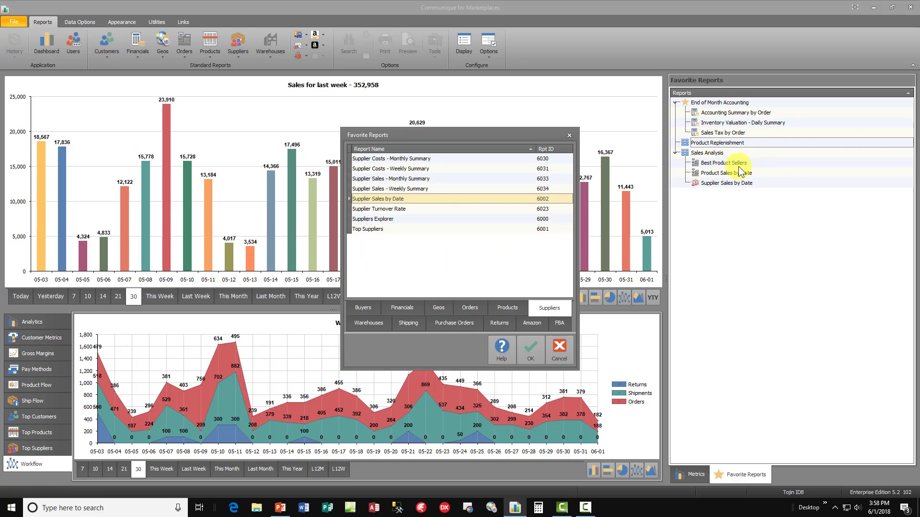
{"action": "left_click", "coordinate": [512, 303]}
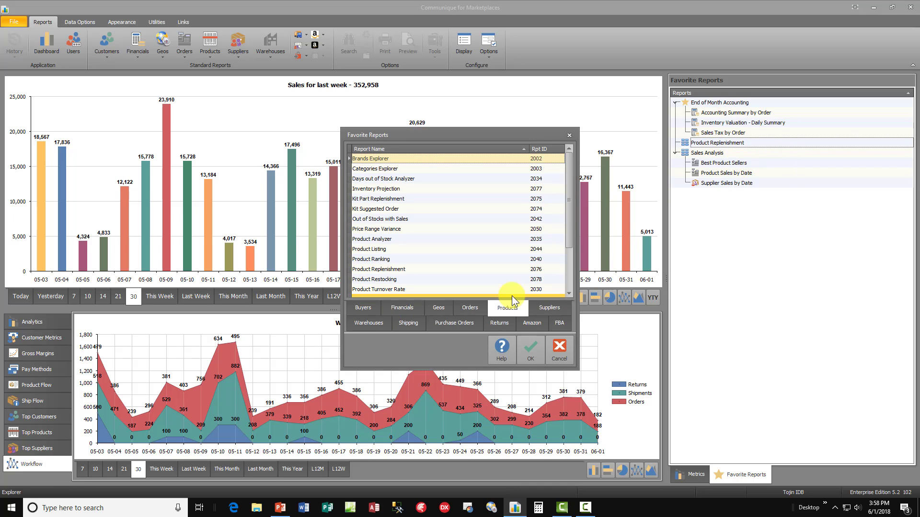
{"action": "double_click", "coordinate": [392, 259]}
- Add the product report Suggested Product Order to the Product Replenishment group
{"action": "right_click", "coordinate": [706, 142]}
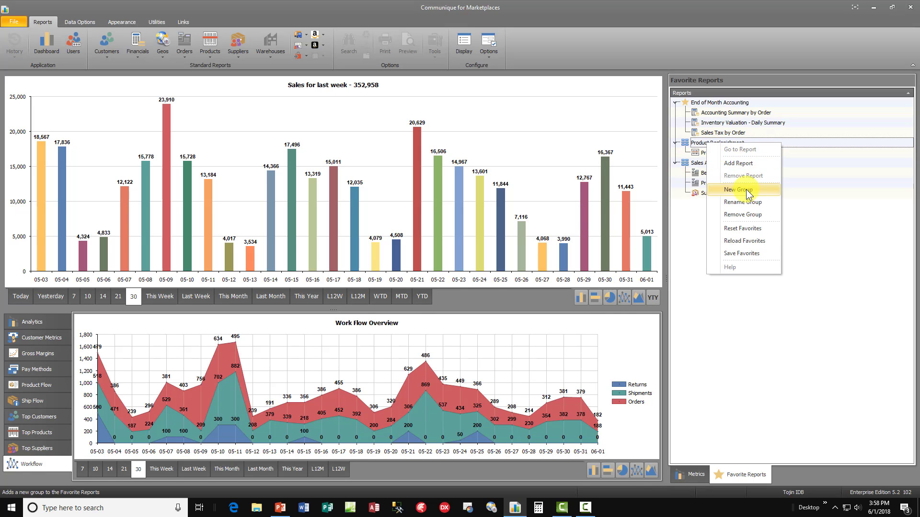
{"action": "left_click", "coordinate": [742, 164]}
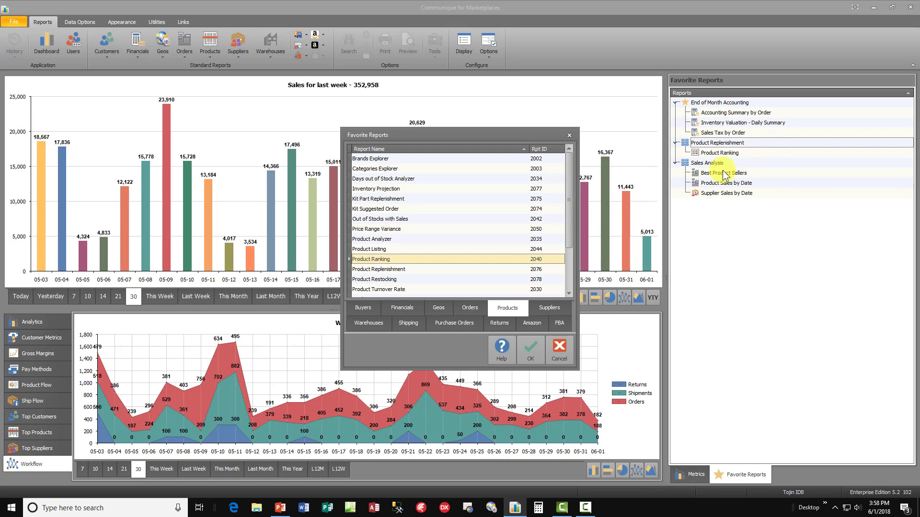
{"action": "left_click_drag", "start_coordinate": [569, 221], "coordinate": [570, 261]}
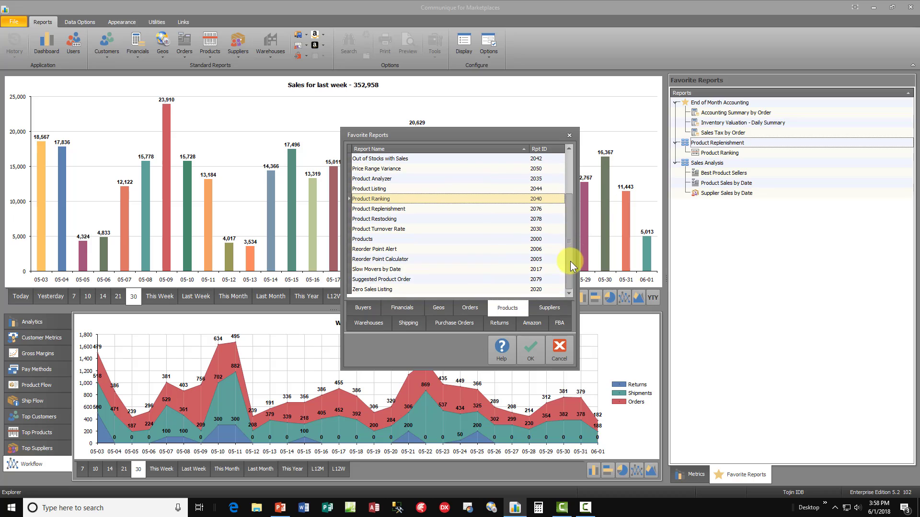
{"action": "double_click", "coordinate": [393, 280]}
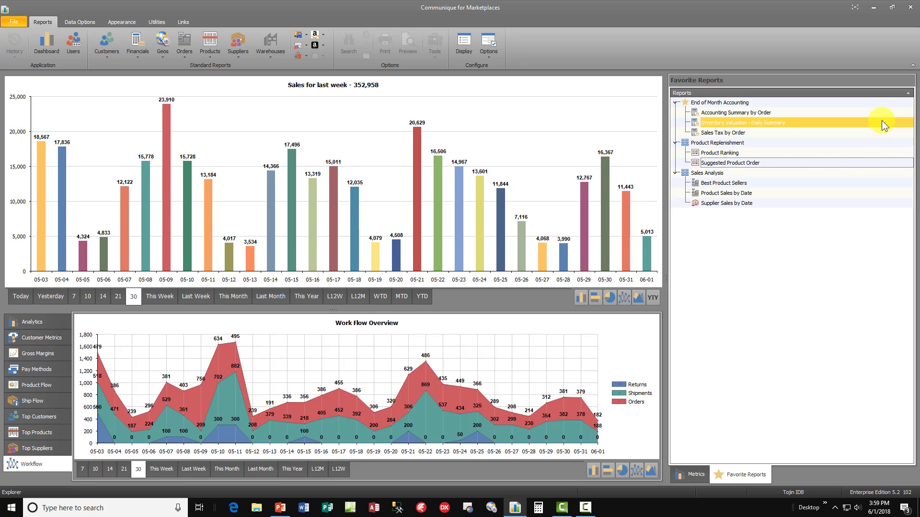
- Open the favorite reports Suggested Product Order and Inventory Valuation - Daily Summary in turn, going back to the dashboard after each
{"action": "right_click", "coordinate": [724, 164]}
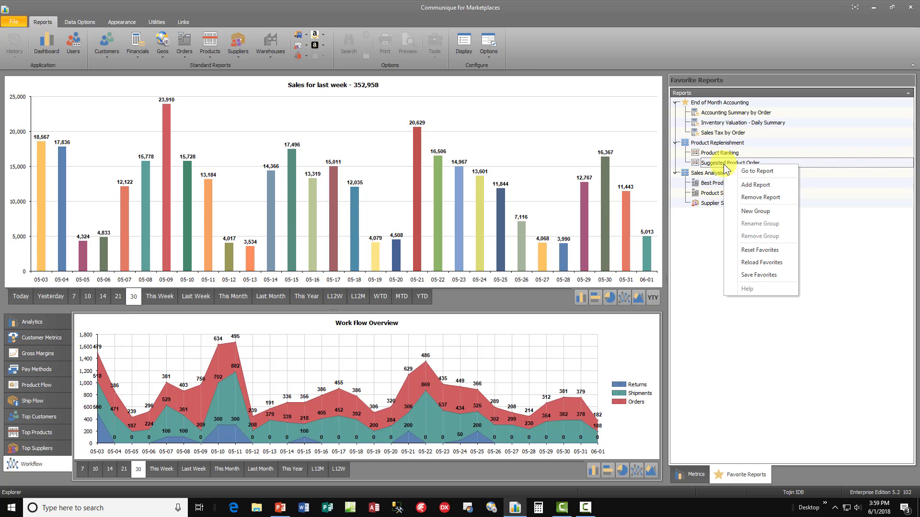
{"action": "left_click", "coordinate": [761, 172]}
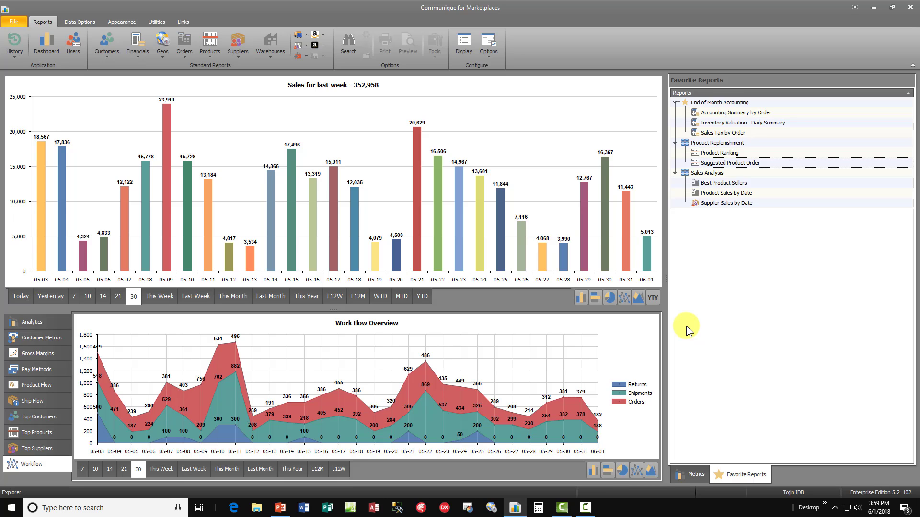
{"action": "double_click", "coordinate": [745, 125]}
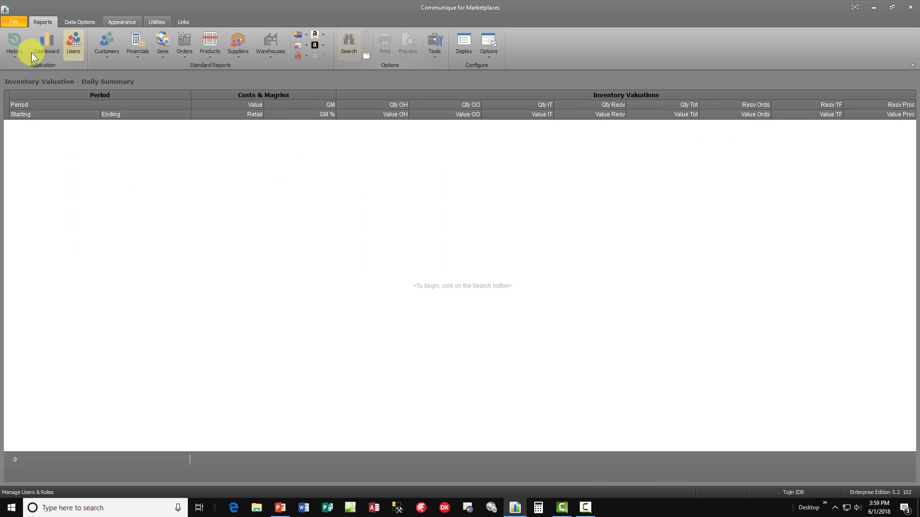
{"action": "left_click", "coordinate": [14, 48]}
{"action": "left_click", "coordinate": [44, 68]}
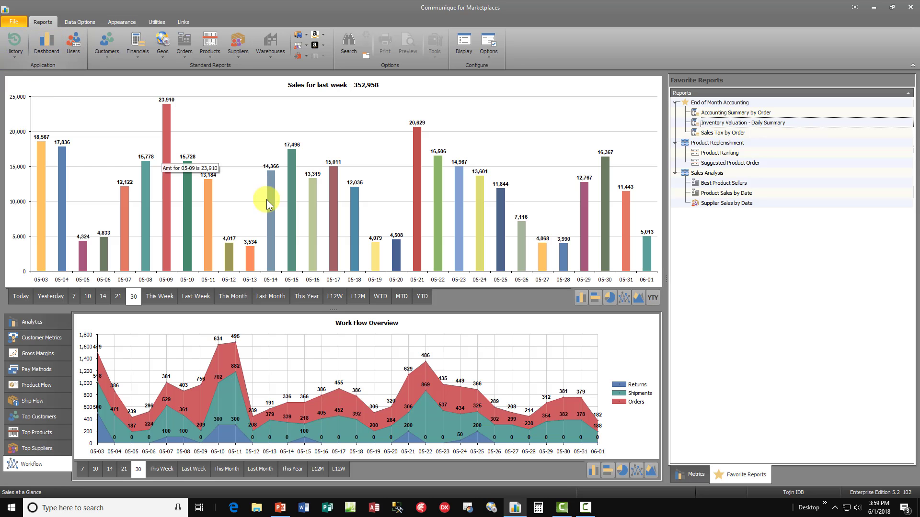